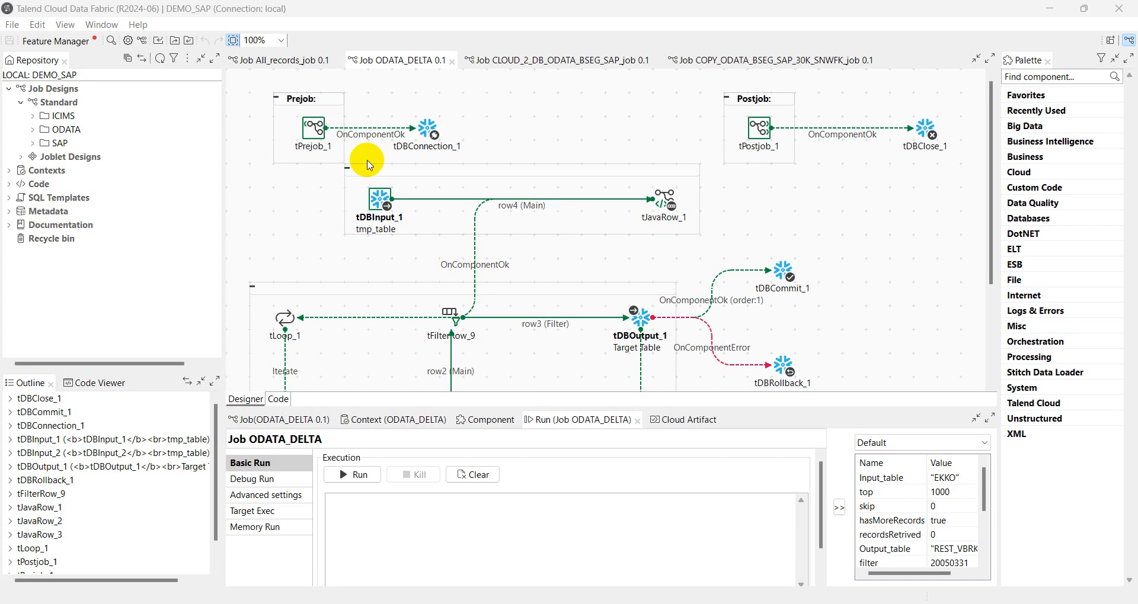
Examine the ODATA_DELTA job's component flow, its context variables and its run settings.
scroll(682, 207, down, 3)
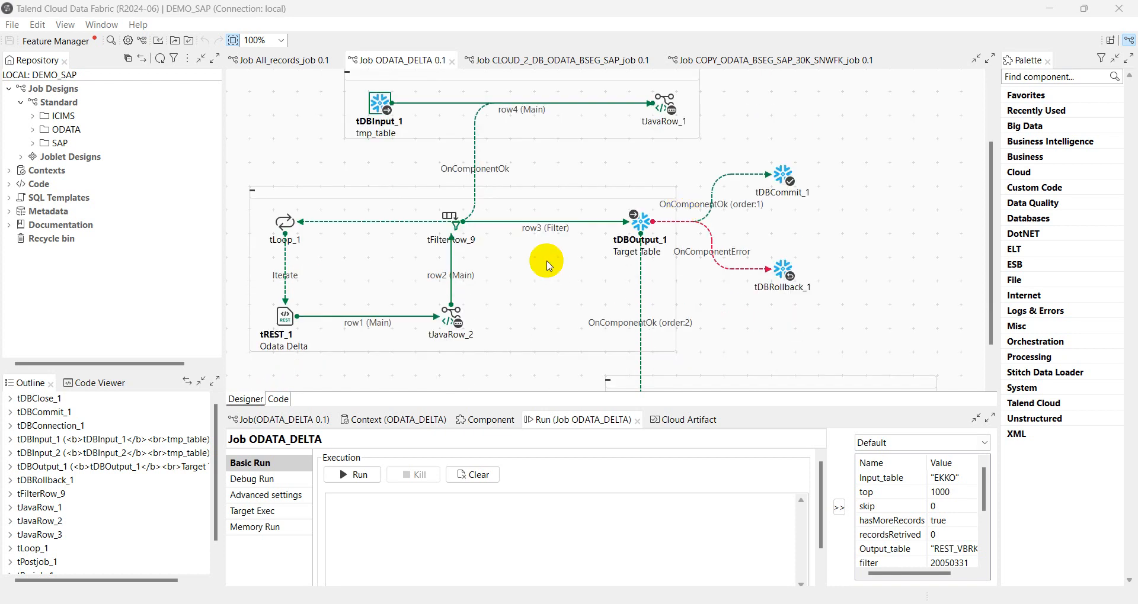
scroll(548, 265, down, 2)
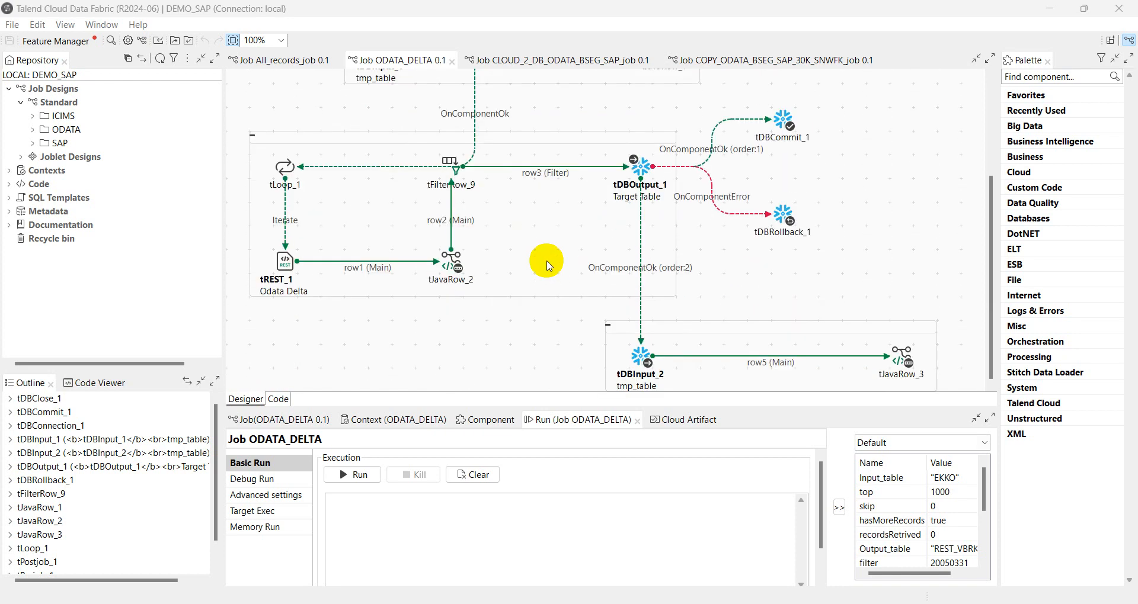
scroll(546, 265, up, 5)
click(418, 421)
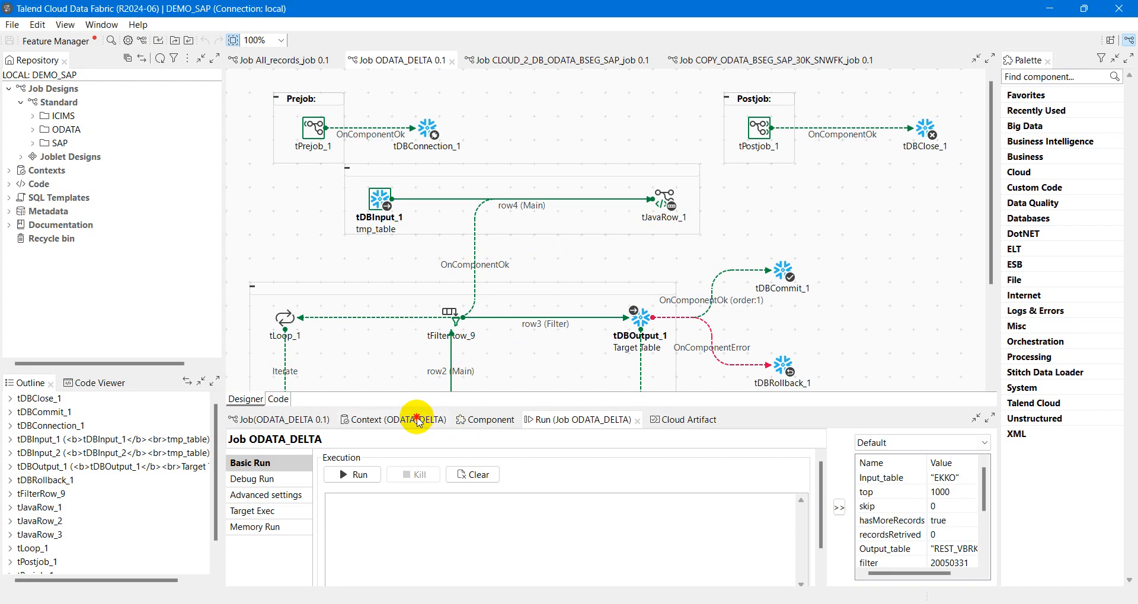
scroll(509, 510, down, 3)
scroll(509, 510, up, 3)
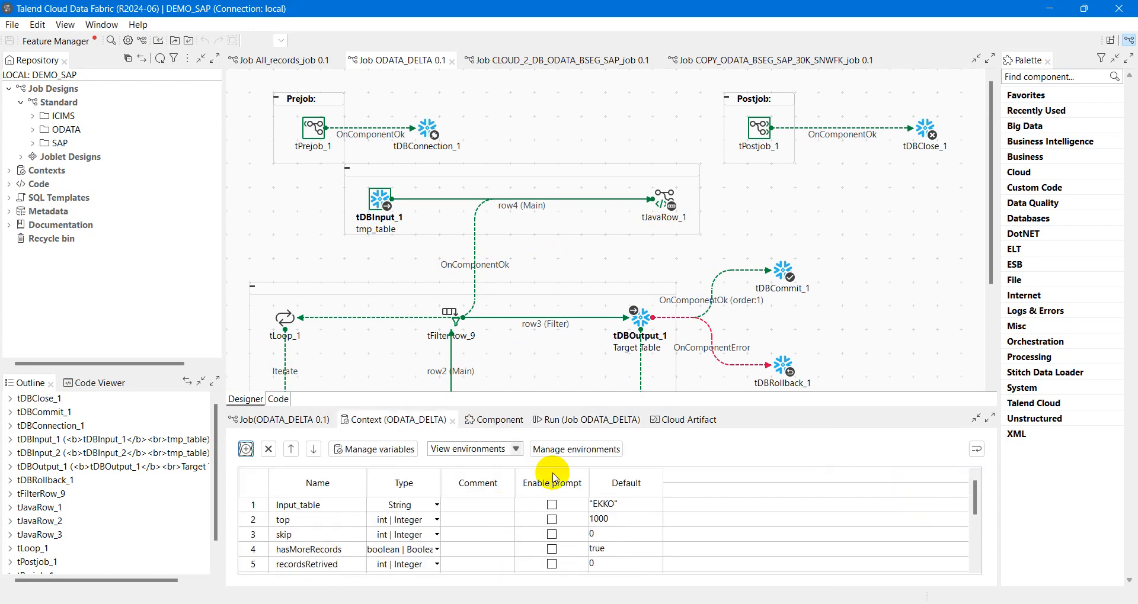
click(568, 419)
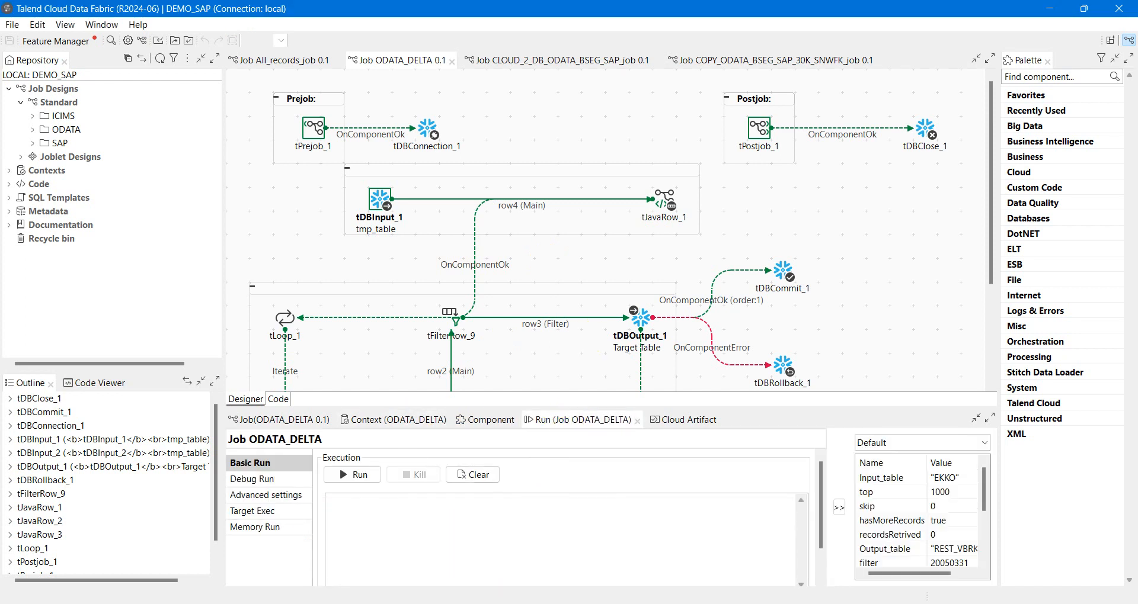
scroll(686, 338, down, 5)
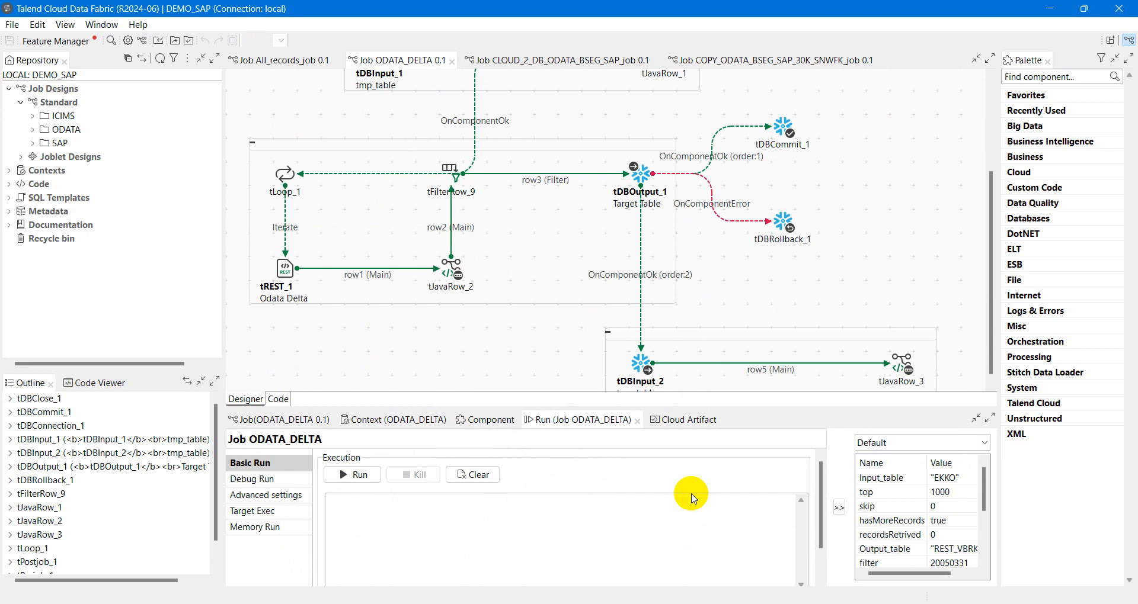
scroll(705, 344, up, 5)
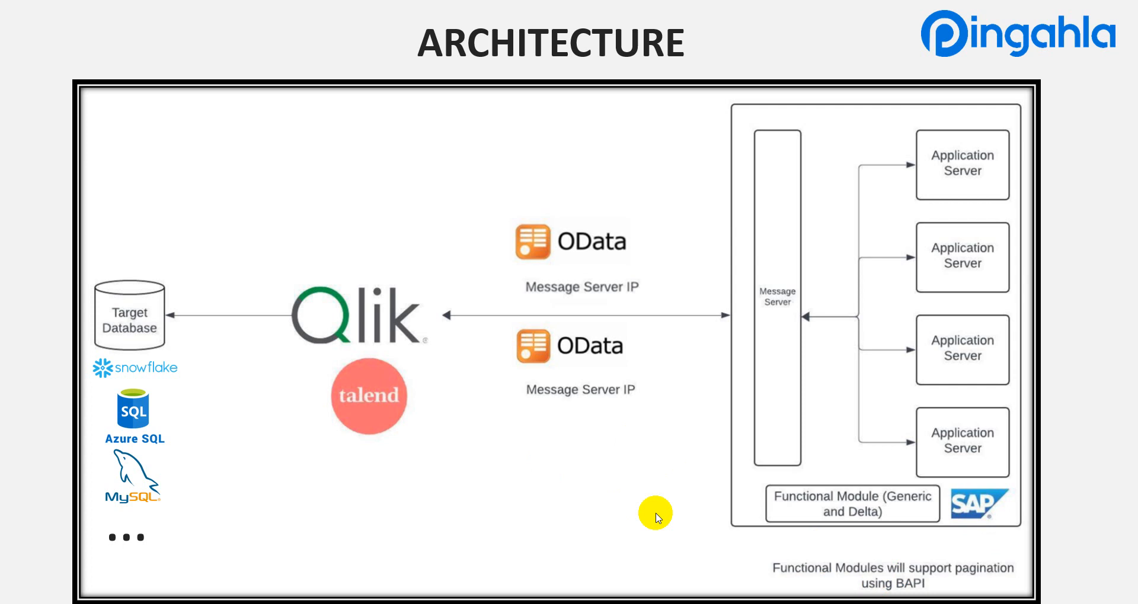
key(Right)
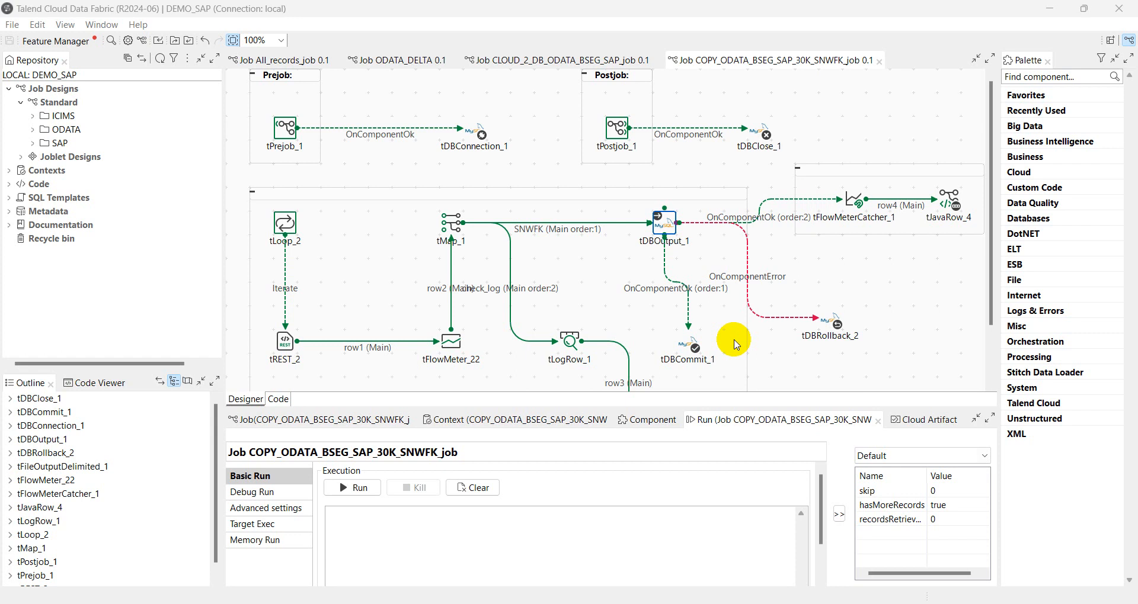
scroll(733, 341, down, 3)
scroll(733, 341, up, 3)
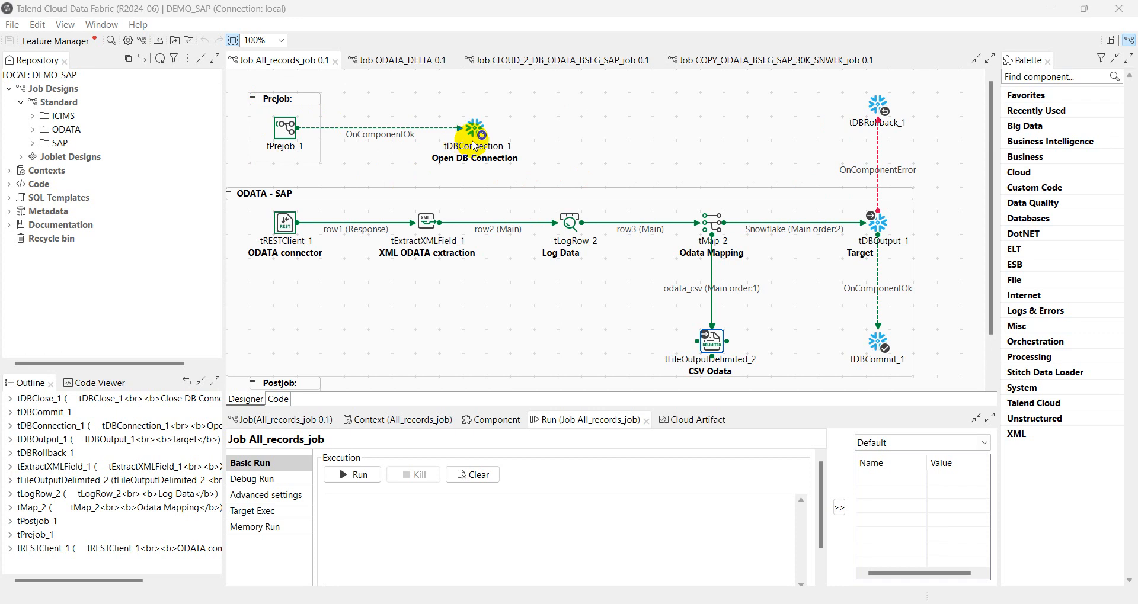
Examine the All_records_job flow from the OData REST connector through XML extraction, logging and mapping to the Snowflake and CSV outputs.
scroll(471, 145, down, 2)
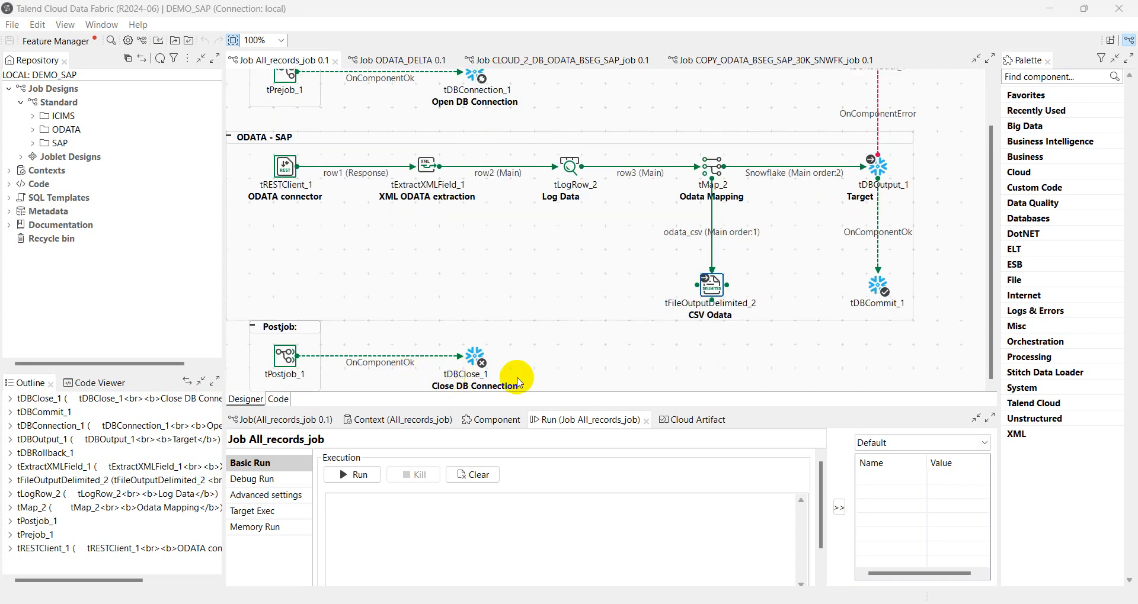
scroll(517, 383, up, 2)
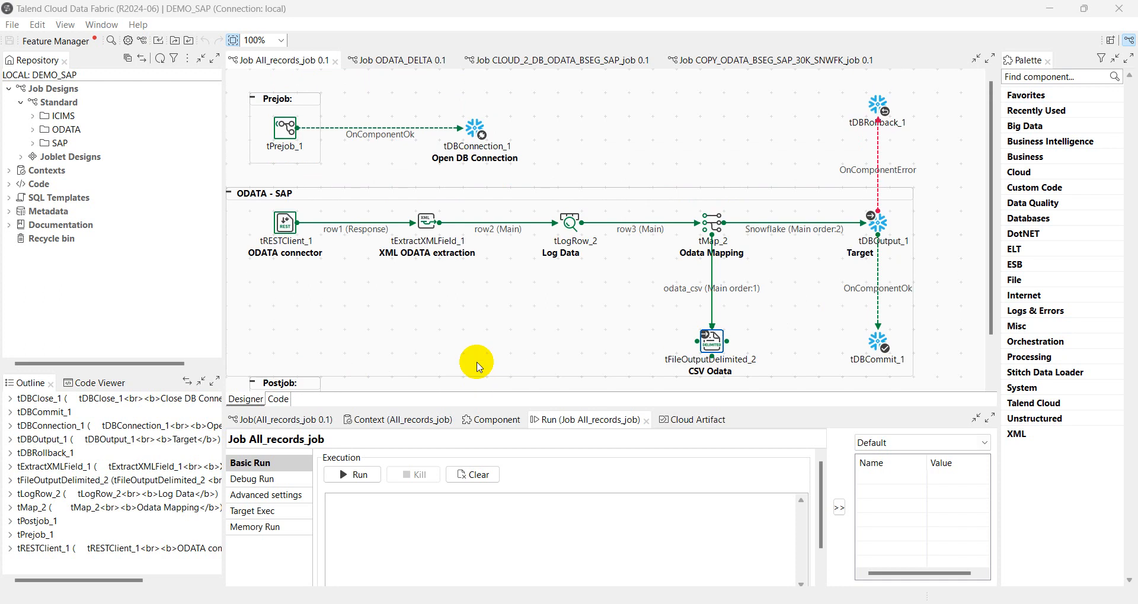
click(293, 223)
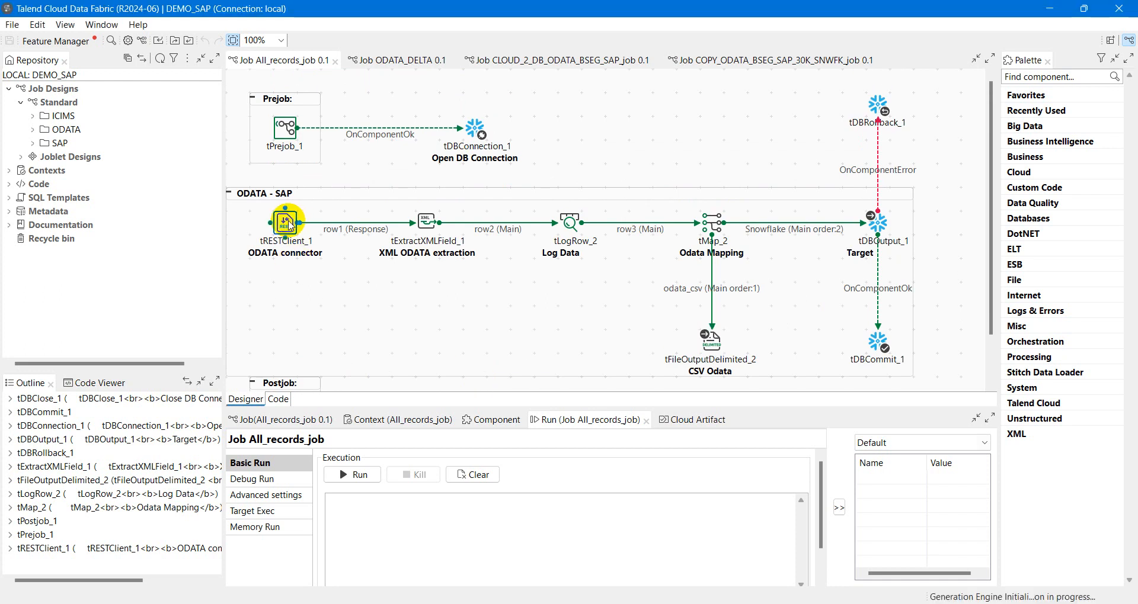
click(430, 222)
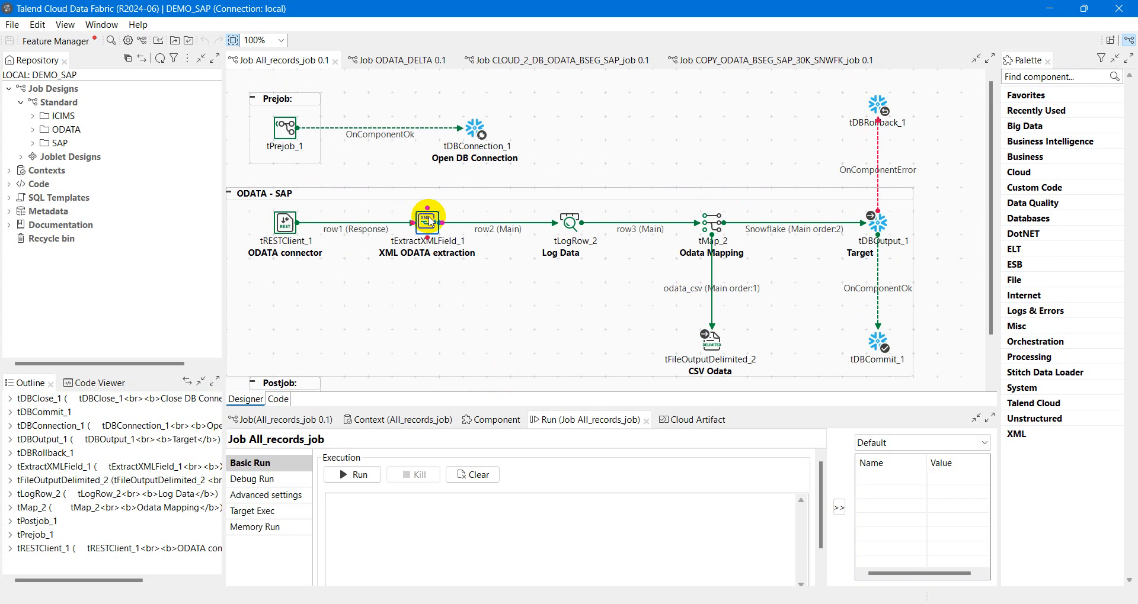
click(568, 223)
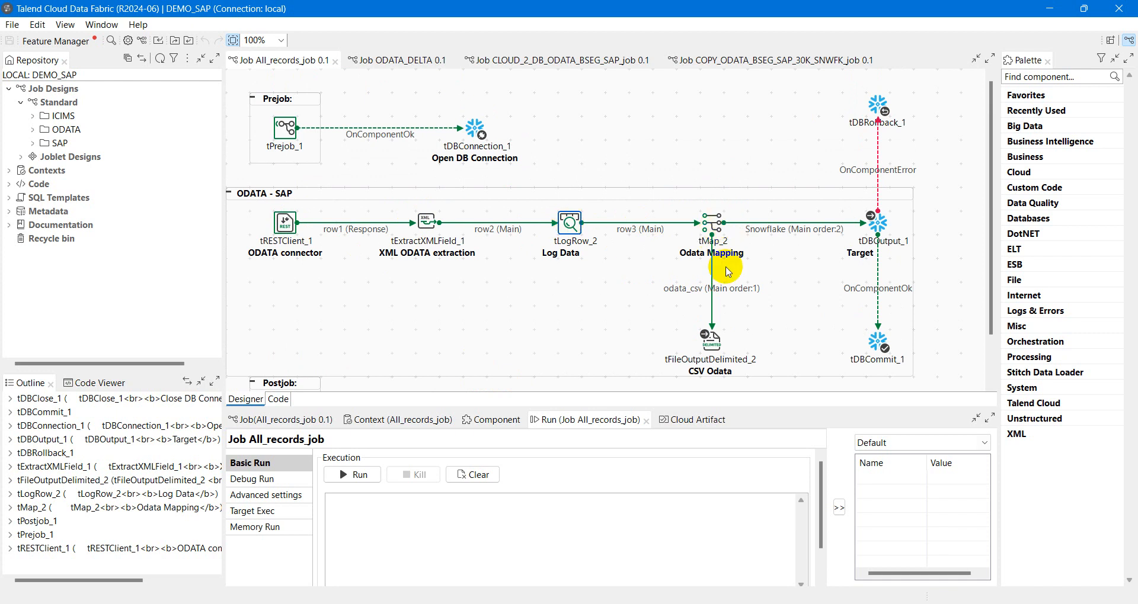
scroll(699, 304, down, 2)
scroll(699, 305, up, 2)
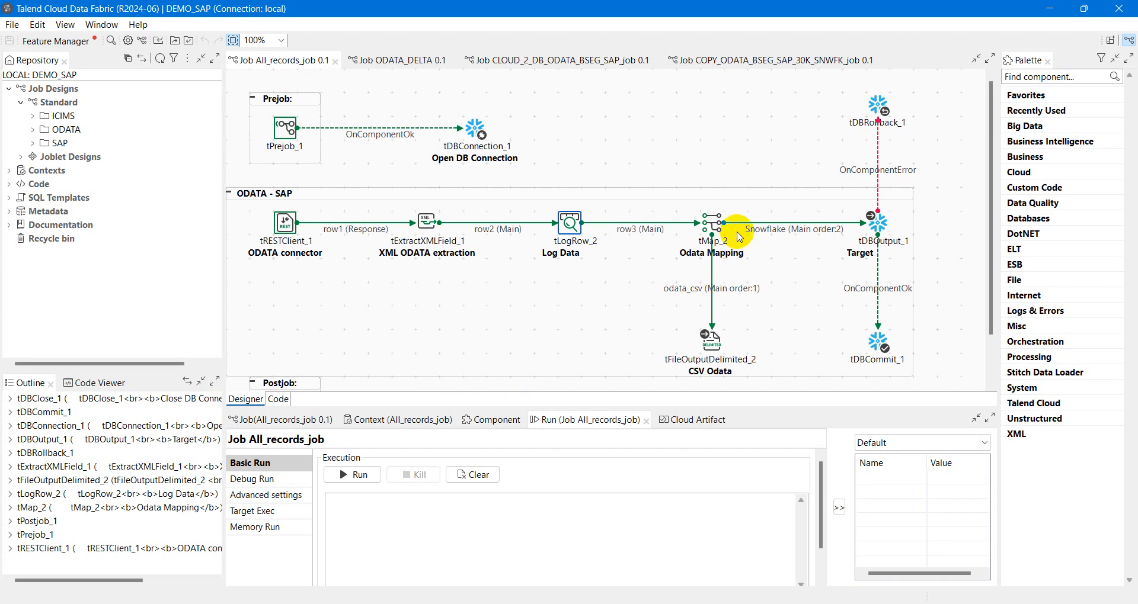
click(715, 344)
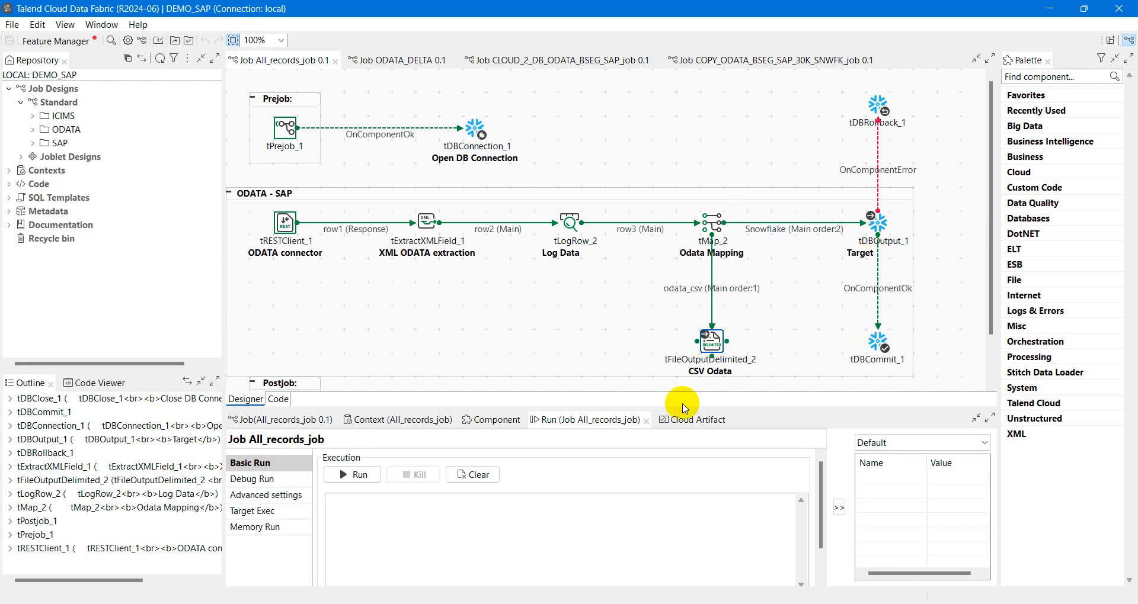
Run All_records_job and look through the records logged in the execution console.
click(378, 477)
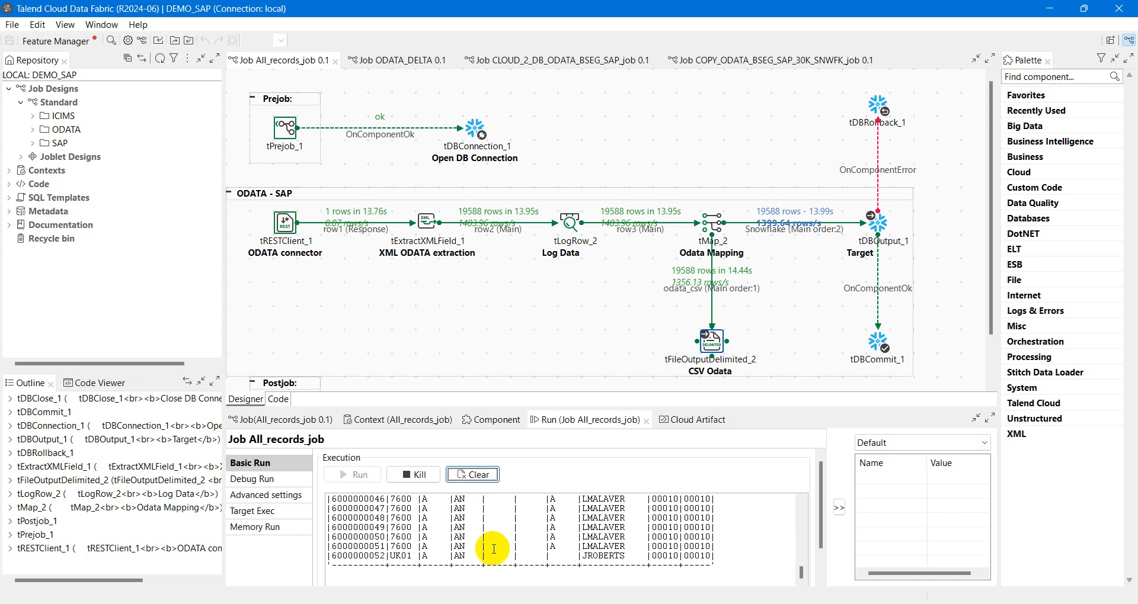
scroll(493, 549, up, 10)
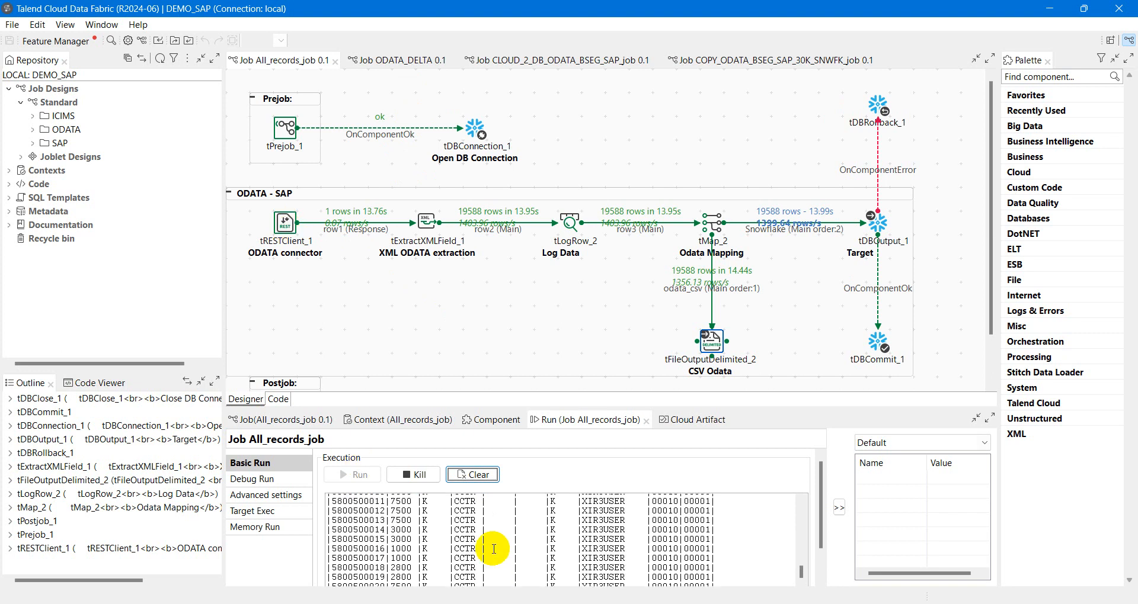
scroll(493, 549, up, 15)
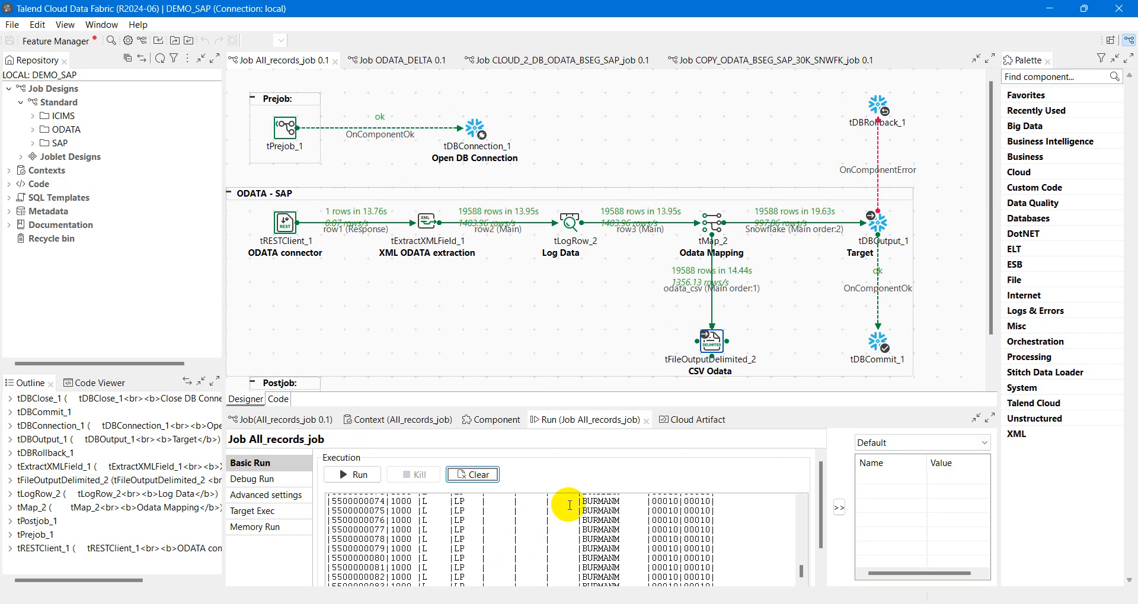
scroll(569, 506, up, 9)
scroll(569, 505, up, 2)
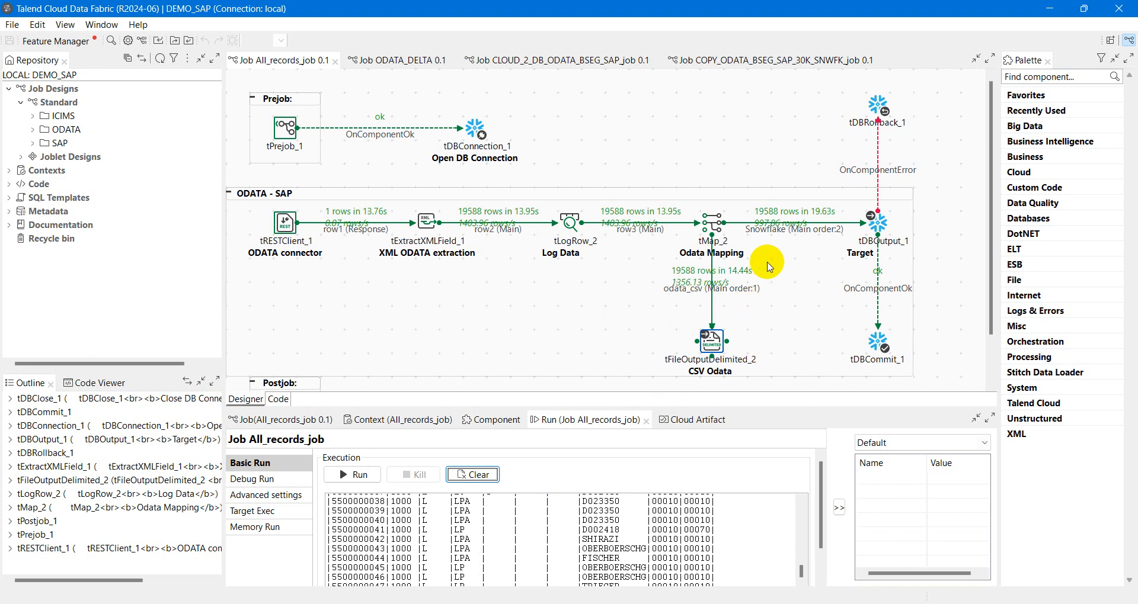
click(612, 327)
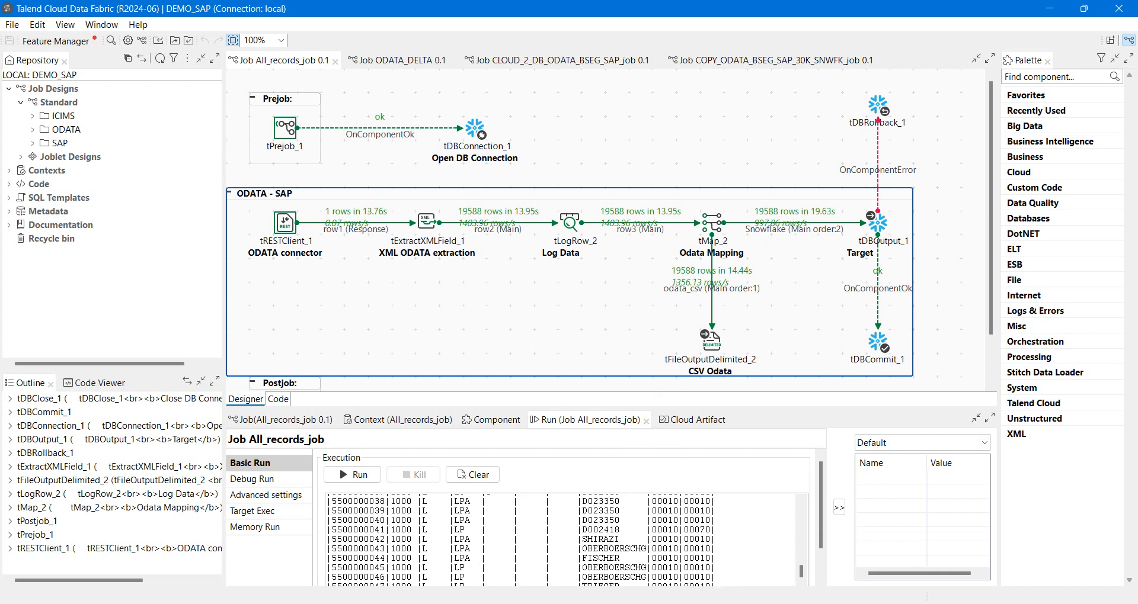
click(453, 372)
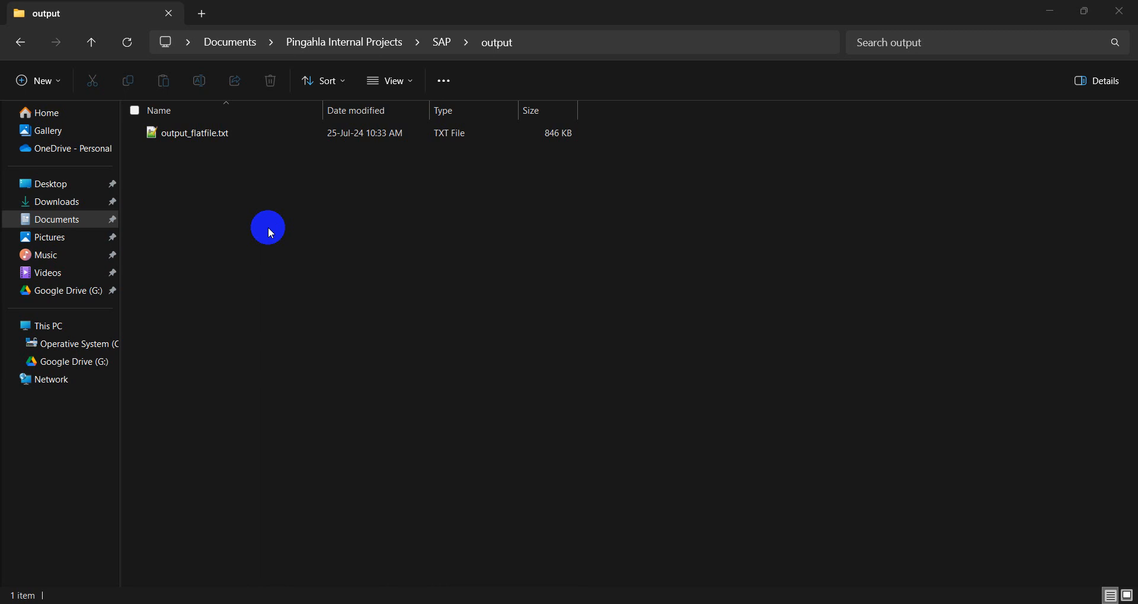
Open output_flatfile.txt from the SAP output folder in File Explorer and look through its exported records.
double_click(259, 134)
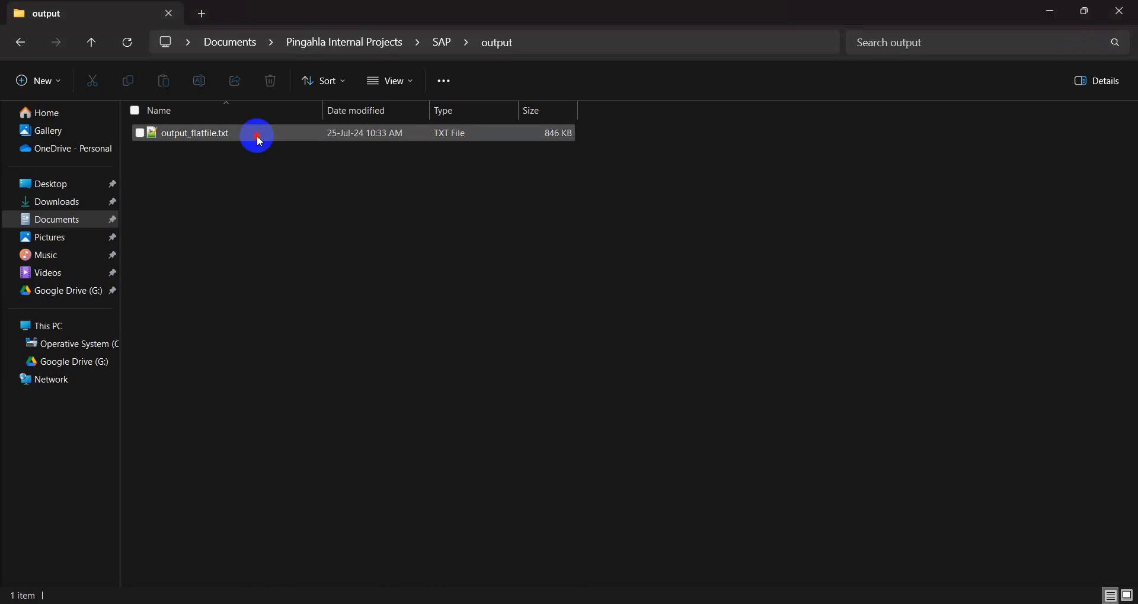
scroll(676, 306, down, 20)
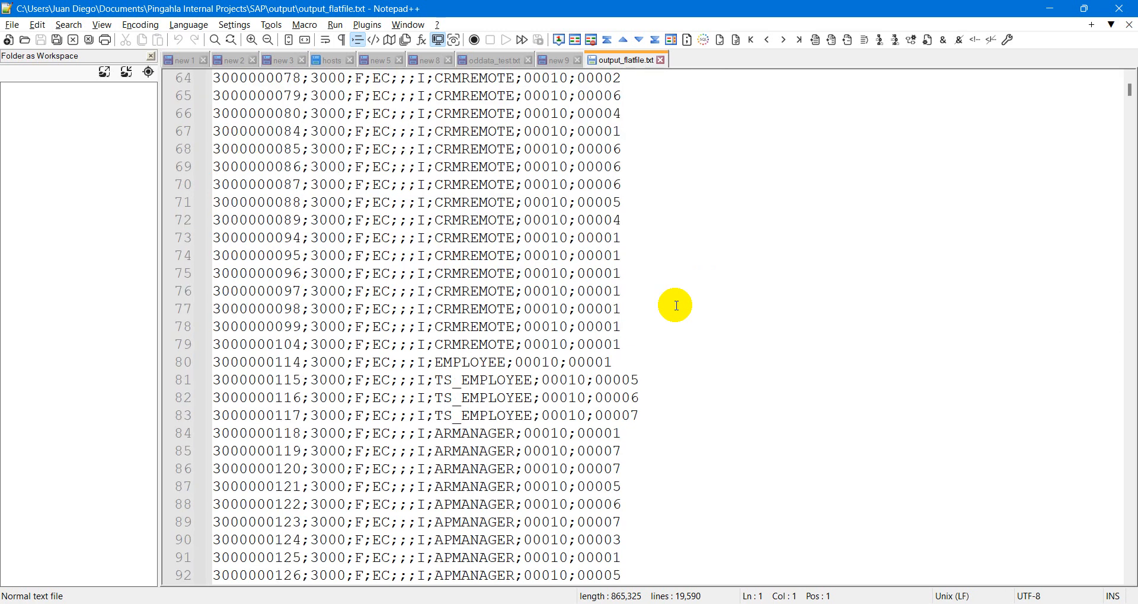
scroll(675, 305, down, 8)
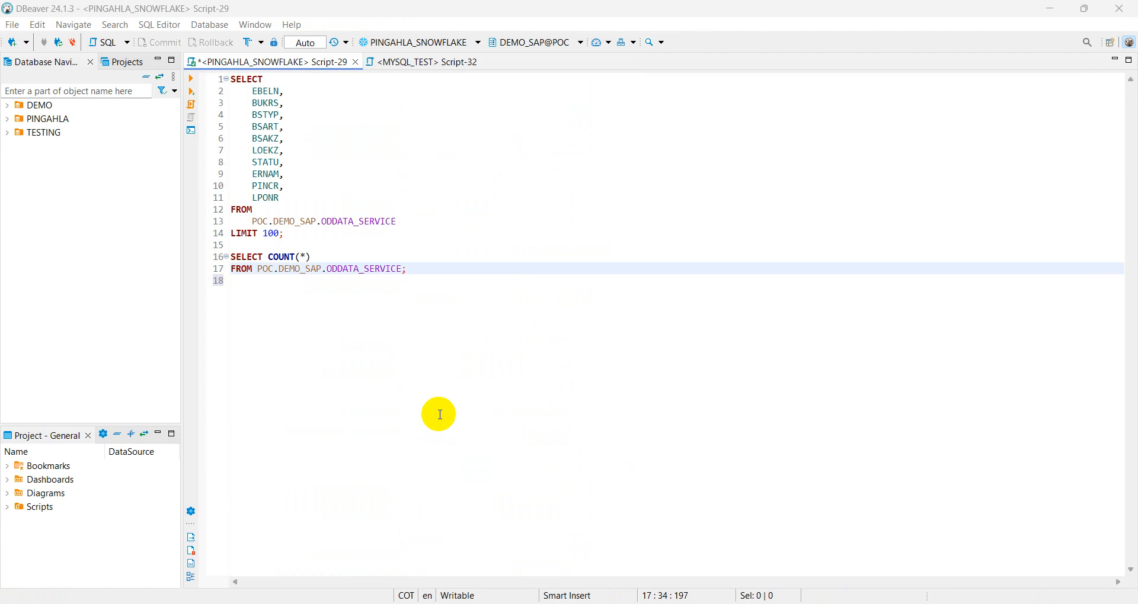
In DBeaver, query the row count of POC.DEMO_SAP.ODDATA_SERVICE and its ten listed columns limited to 100 rows, and review the returned records.
click(415, 270)
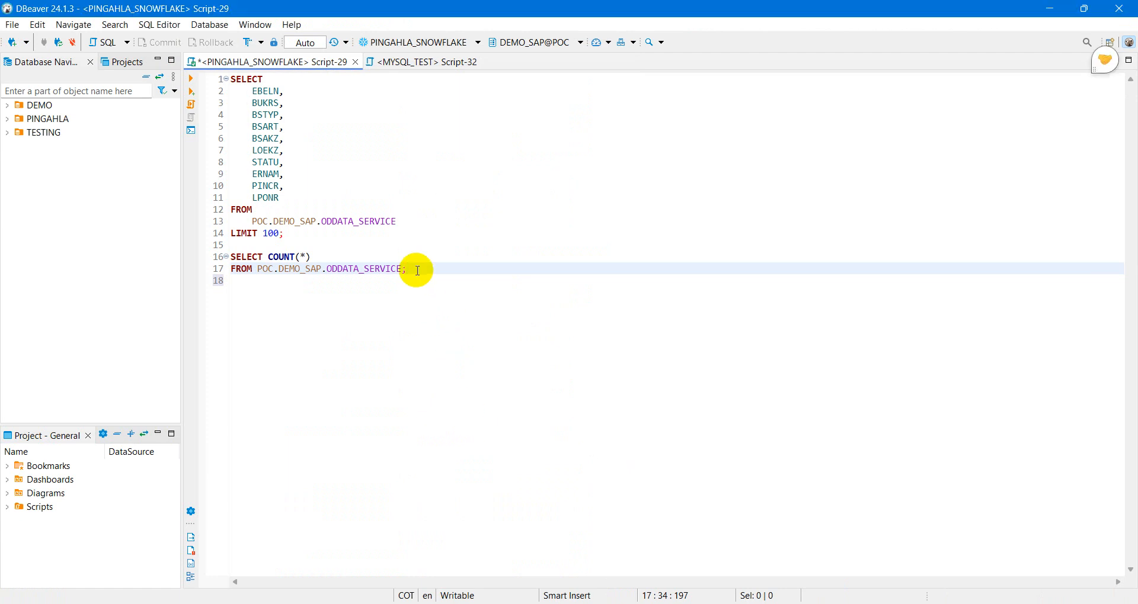
key(ctrl+Return)
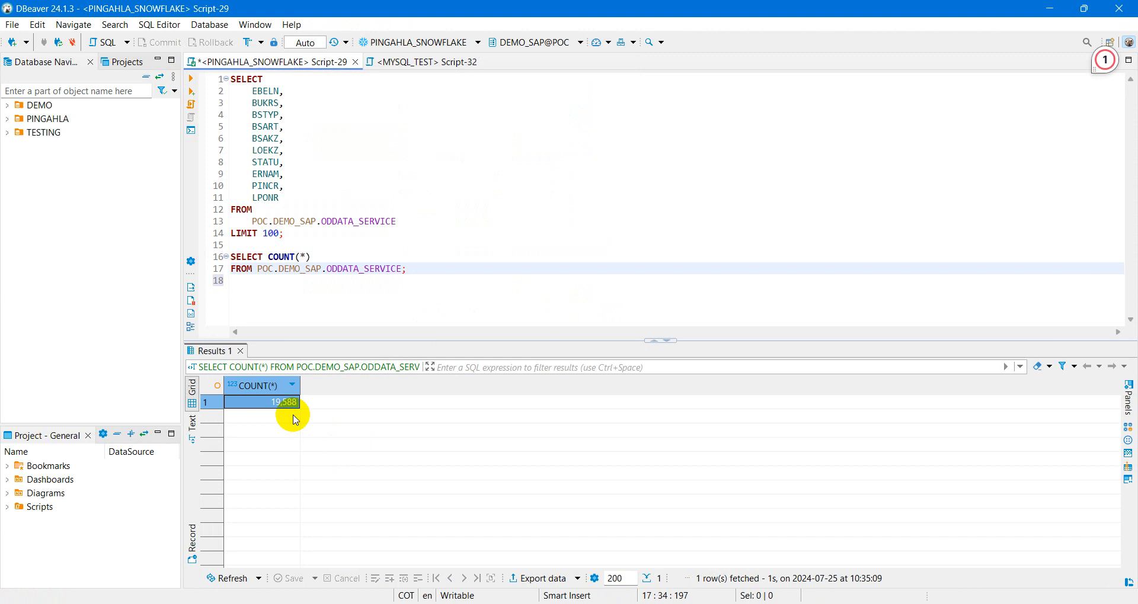
click(301, 229)
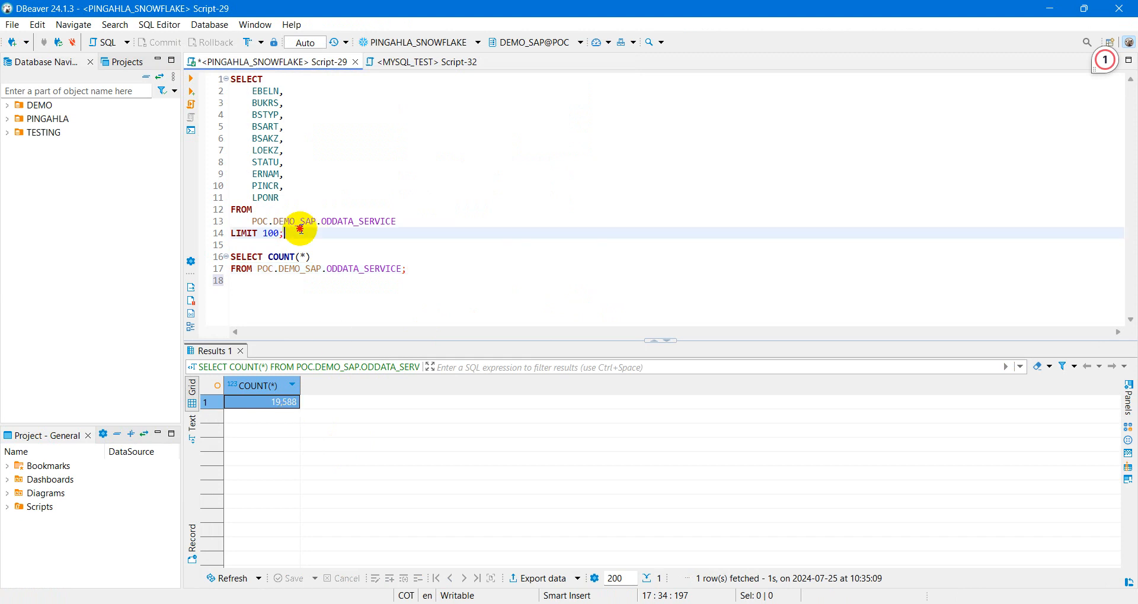
drag(301, 229, 211, 43)
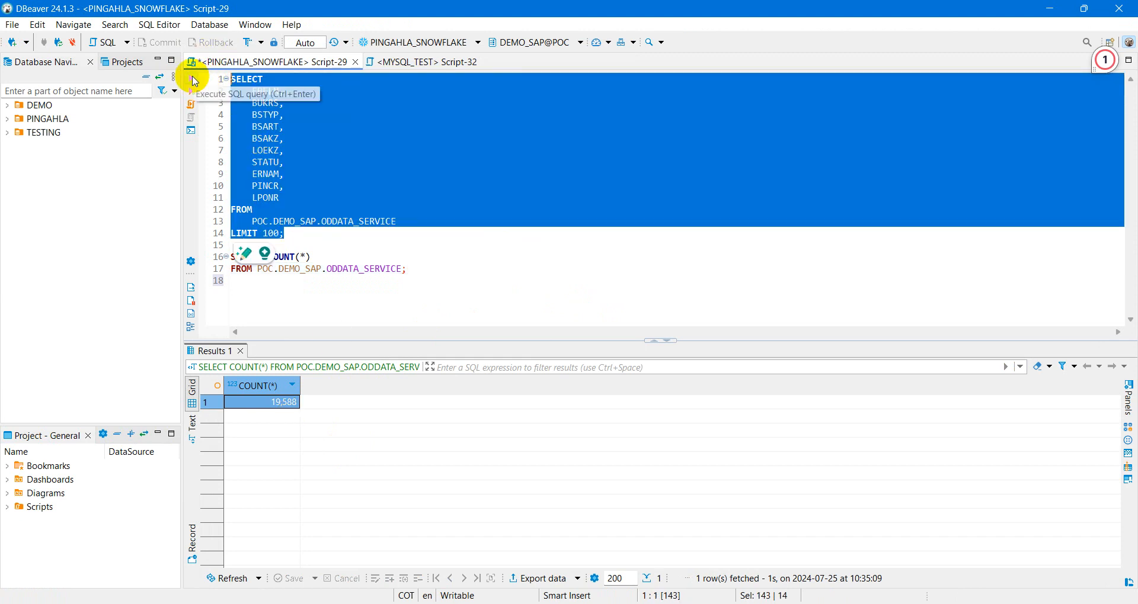
click(195, 81)
scroll(542, 441, down, 5)
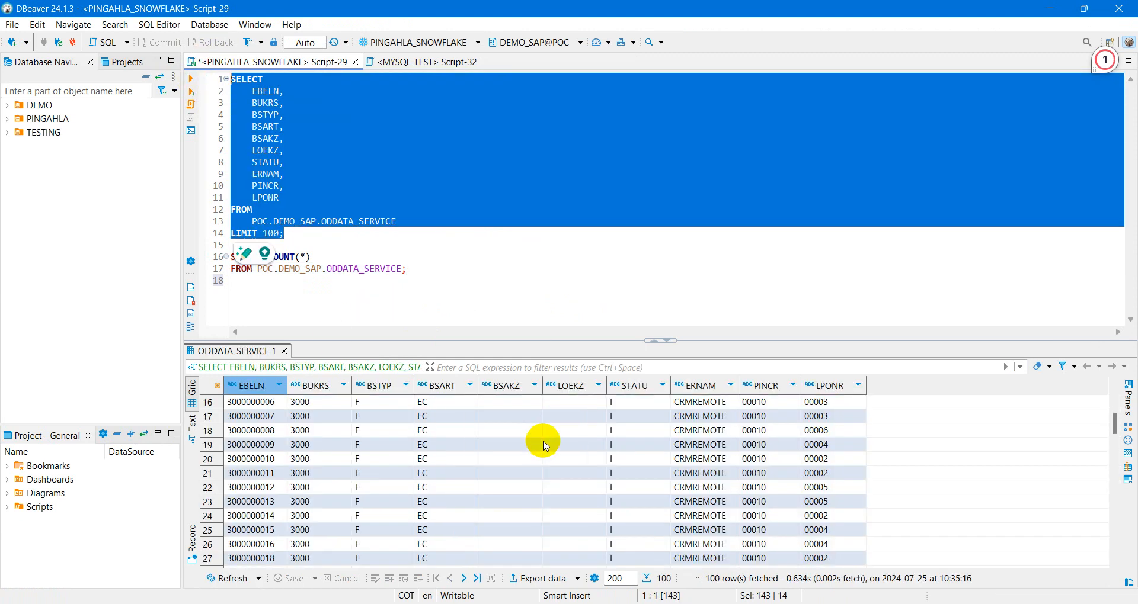
scroll(546, 446, down, 14)
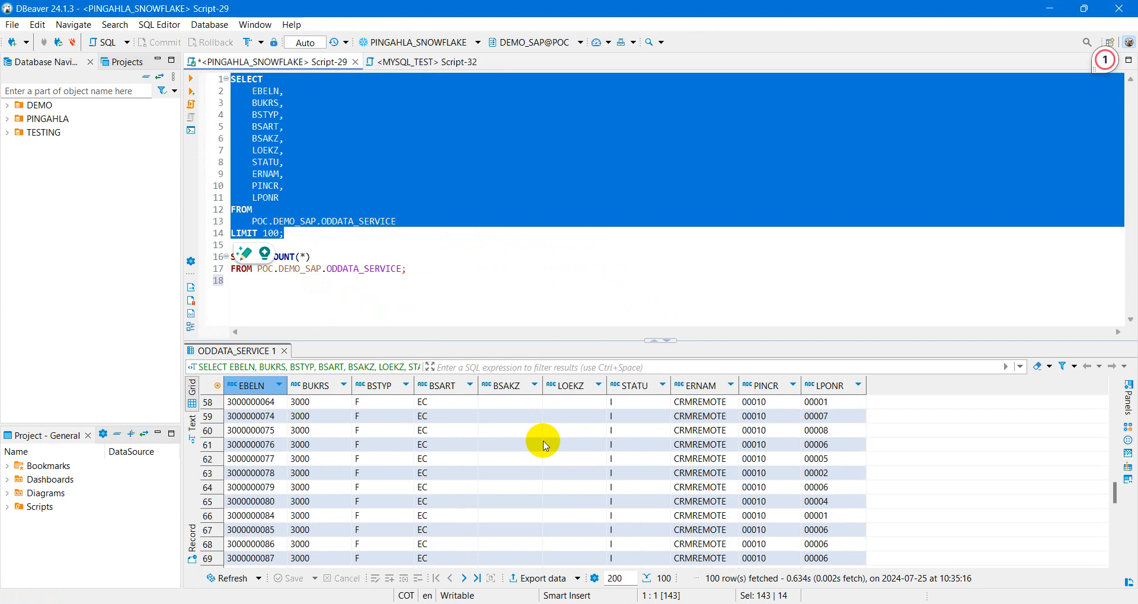